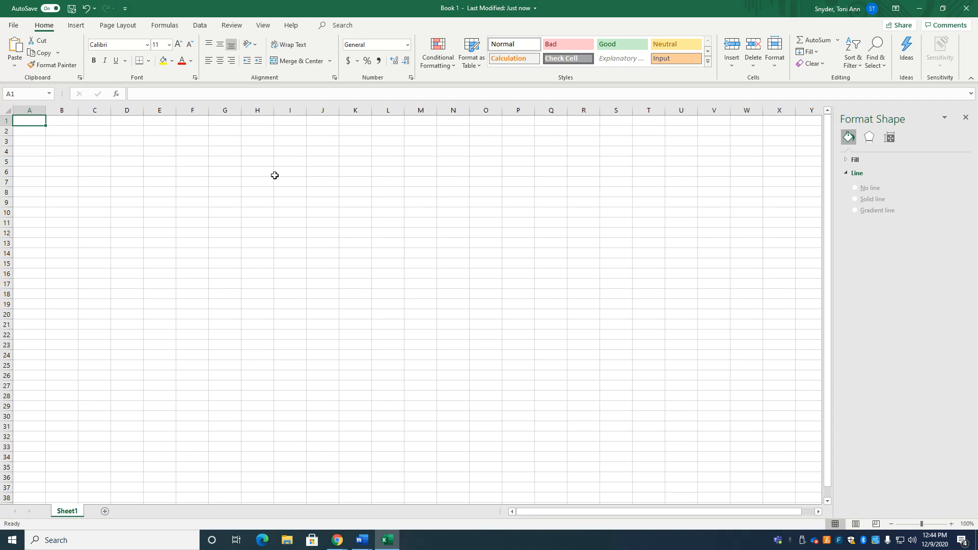
Enter the column headings "Time (s)" in A1 and "[NO2]" in B1.
type("Time")
type(" (s)")
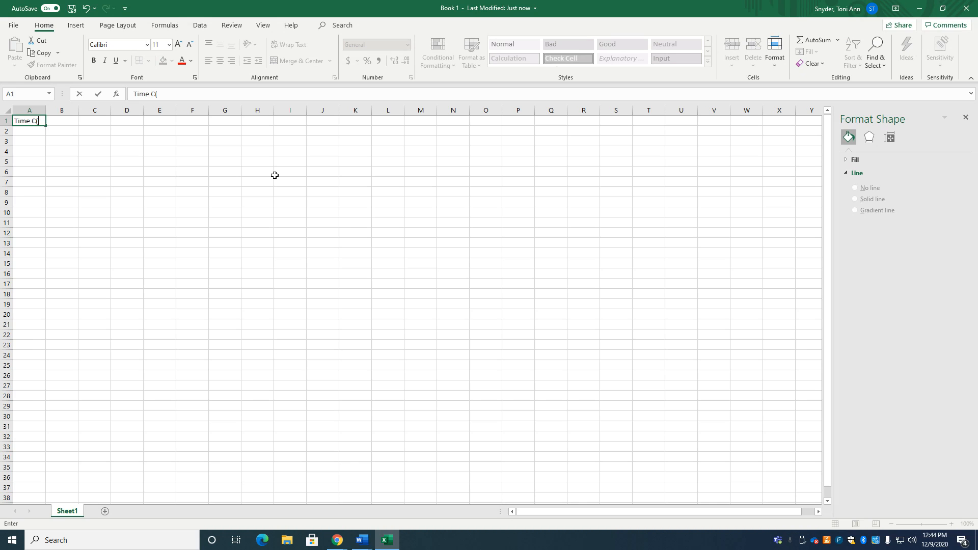
key("BackSpace")
key("BackSpace")
key("BackSpace")
key("BackSpace")
type("(s)")
key("Tab")
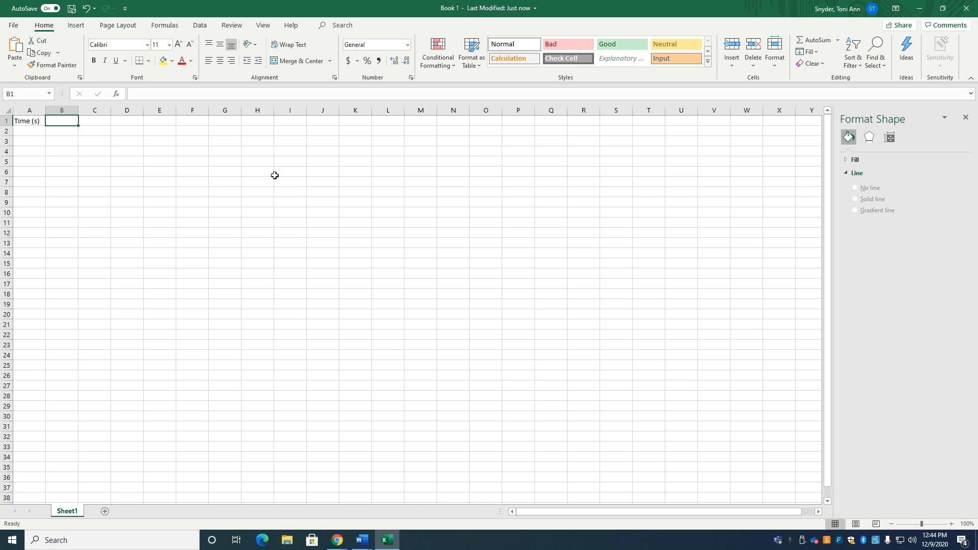
type("[NO2")
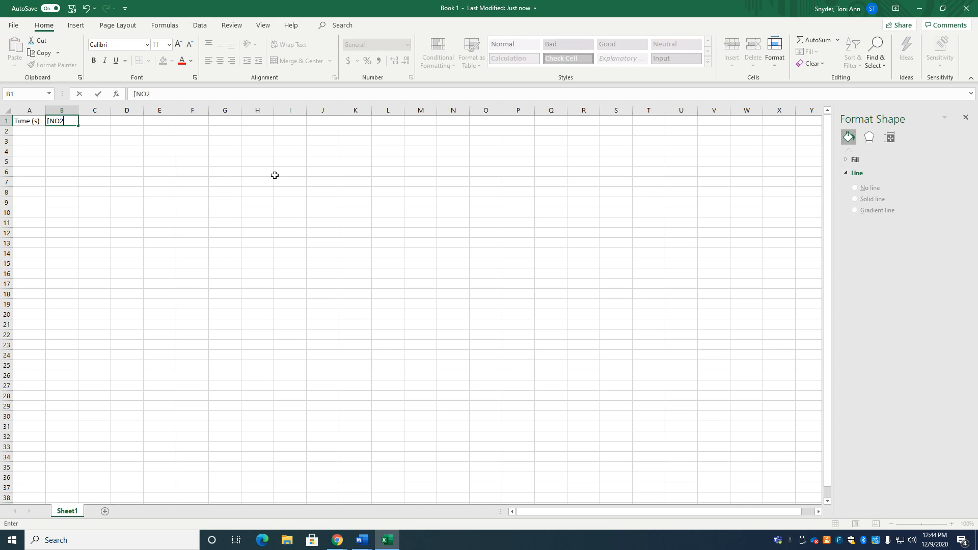
type("]")
left_click(278, 179)
Fill A2:A7 under the time heading with the values 0, 1200, 3000, 4500, 9000 and 18000.
left_click(40, 132)
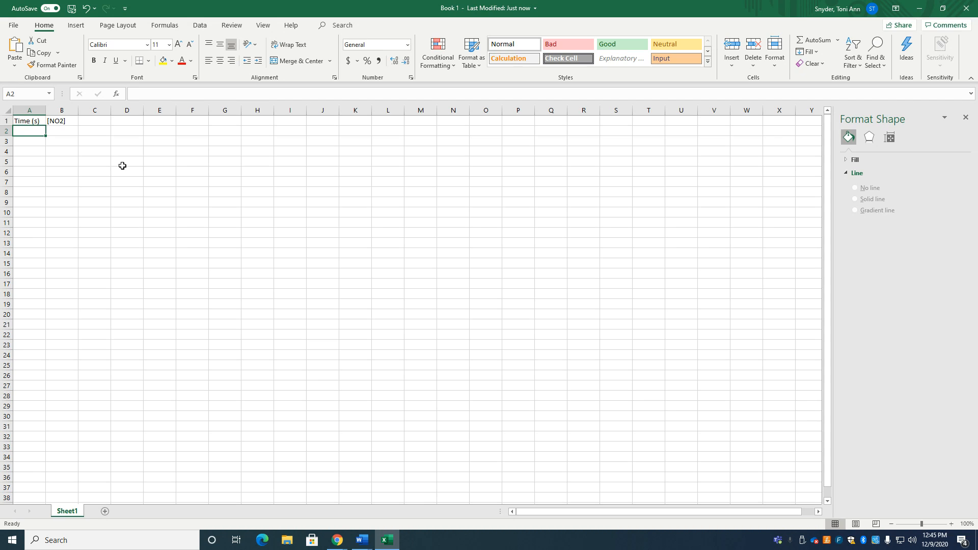
type("0")
key("Return")
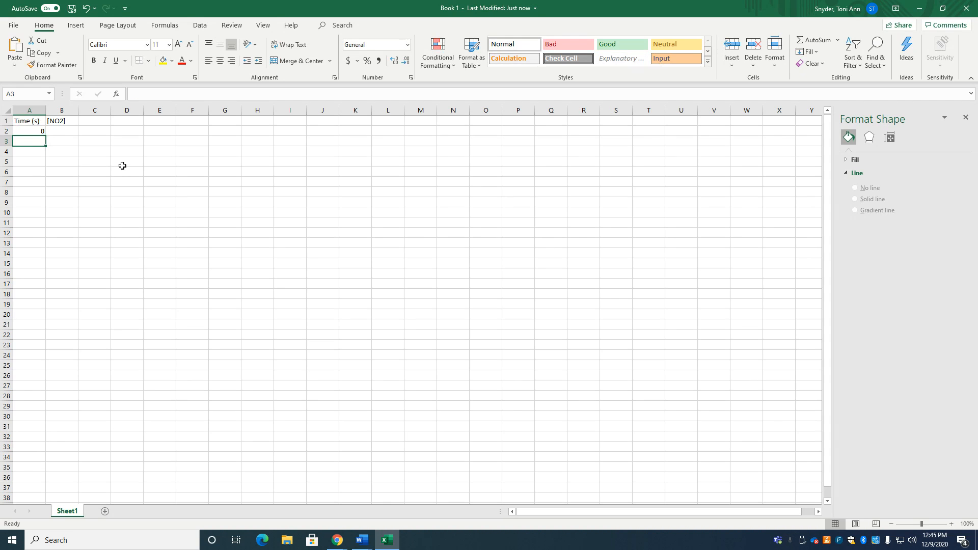
type("1200")
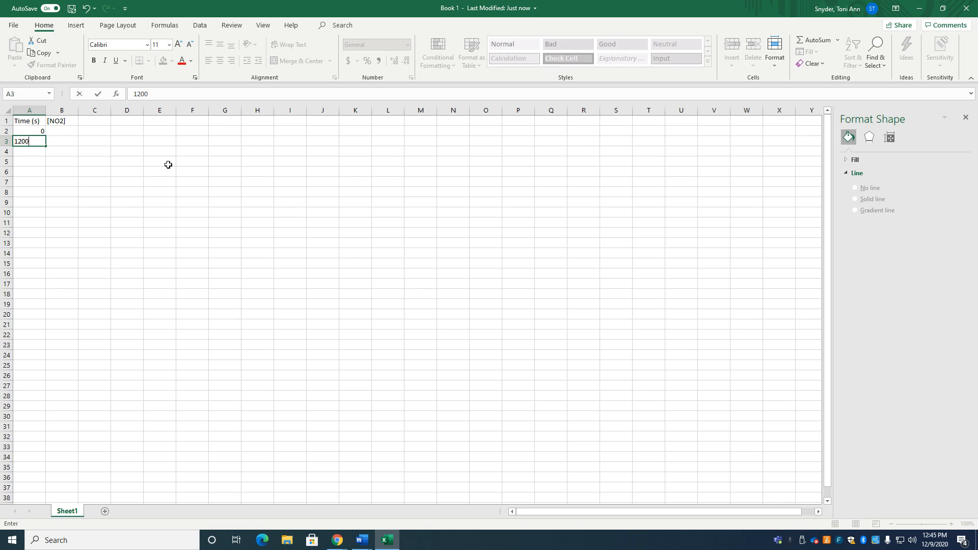
key("Return")
type("3000")
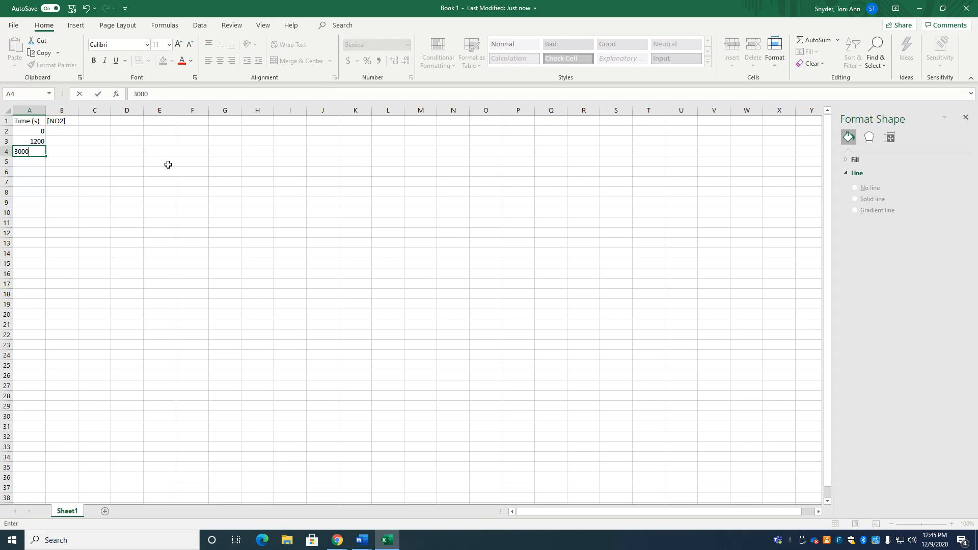
key("Return")
type("4500")
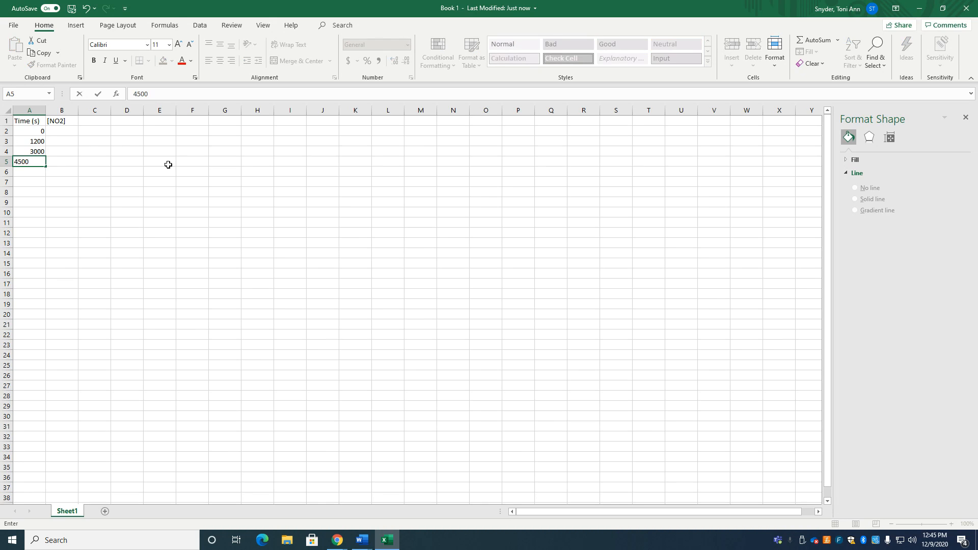
key("Return")
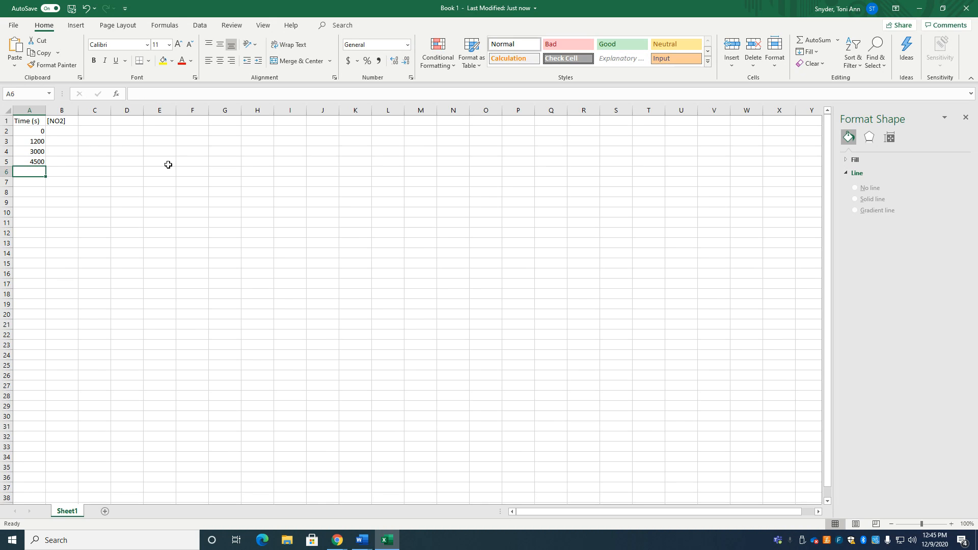
type("90")
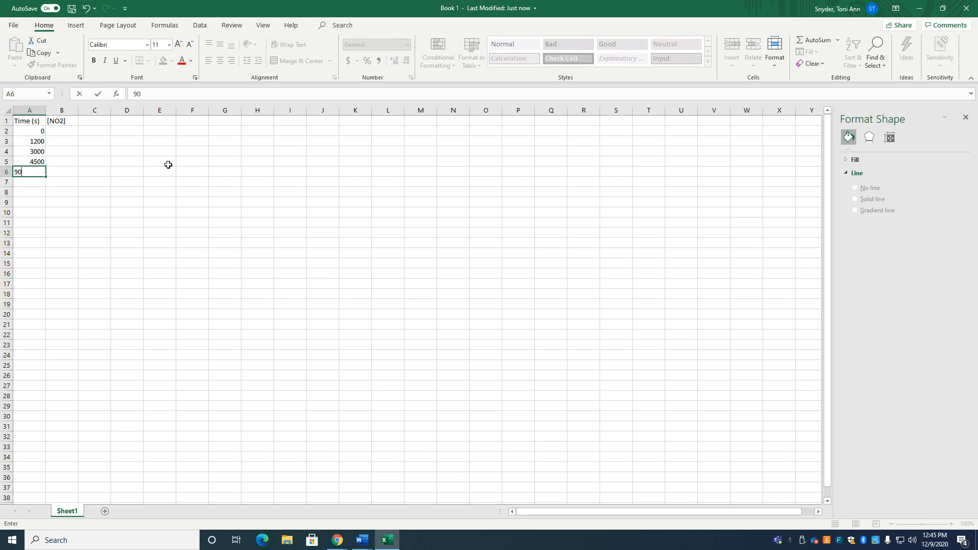
type("00")
key("Return")
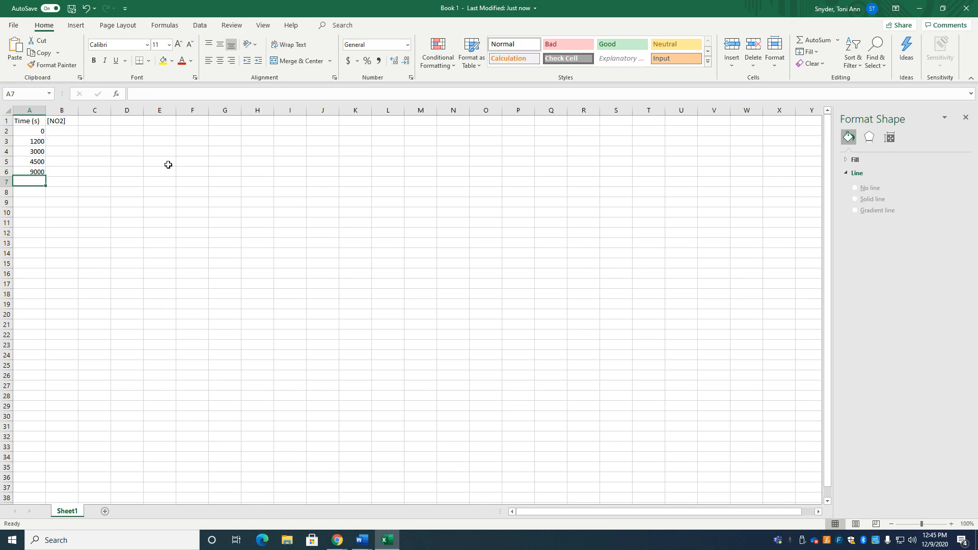
type("180")
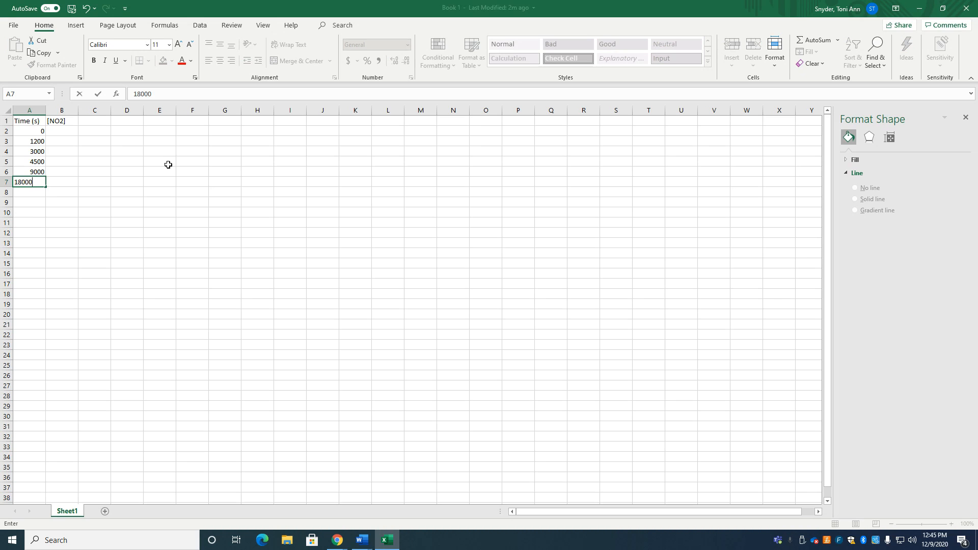
type("00")
key("Tab")
Fill B2:B7 under the [NO2] heading with 0.5, 0.444, 0.381, 0.34, 0.25 and 0.174.
left_click(71, 132)
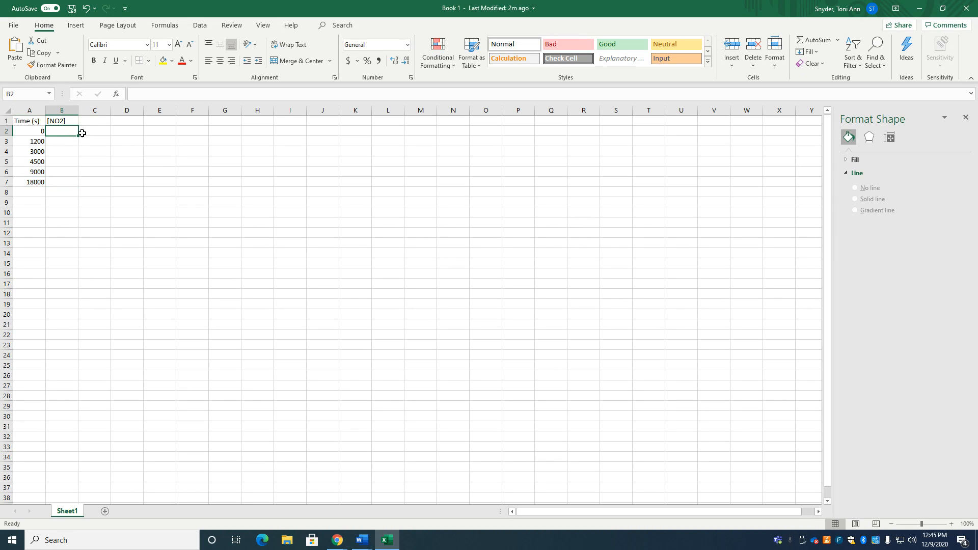
type("0.5")
key("Return")
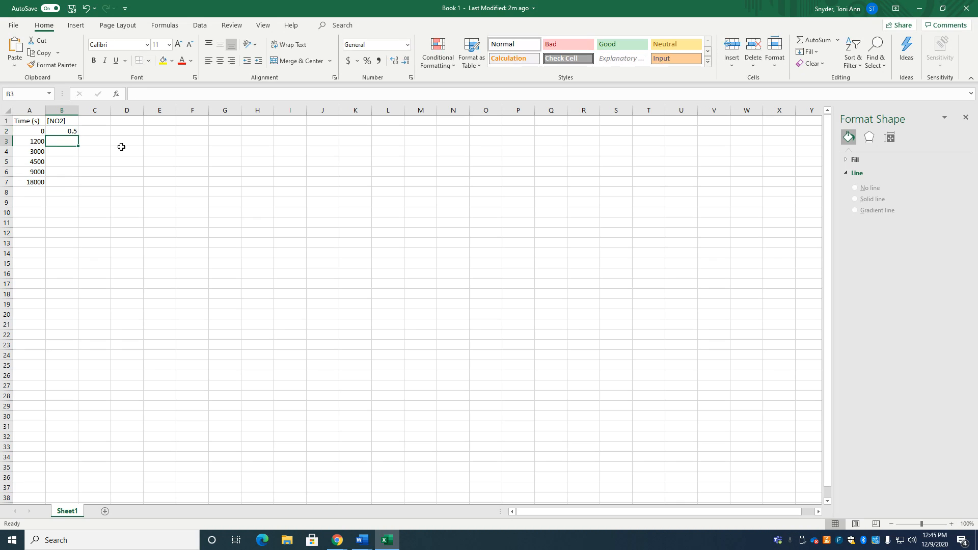
type("0.444")
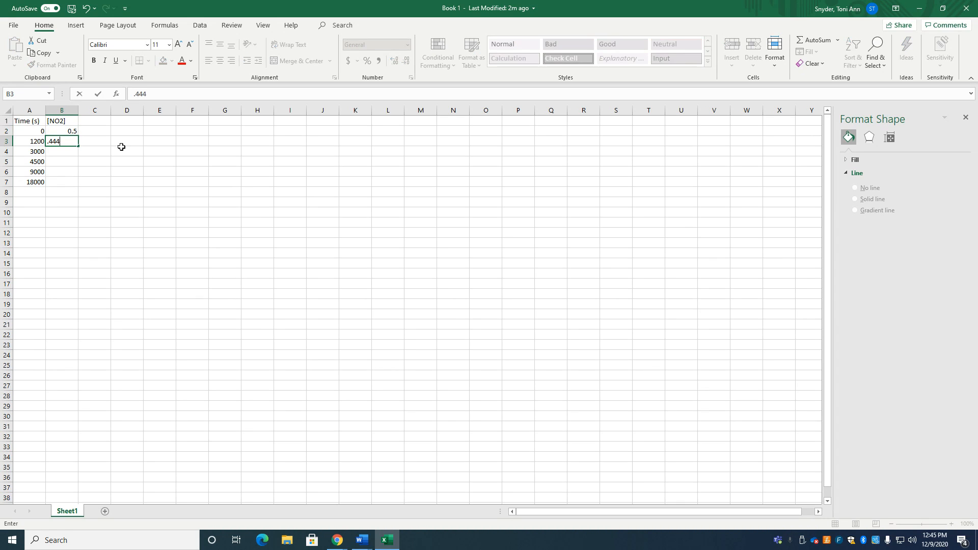
key("Return")
type("0.381")
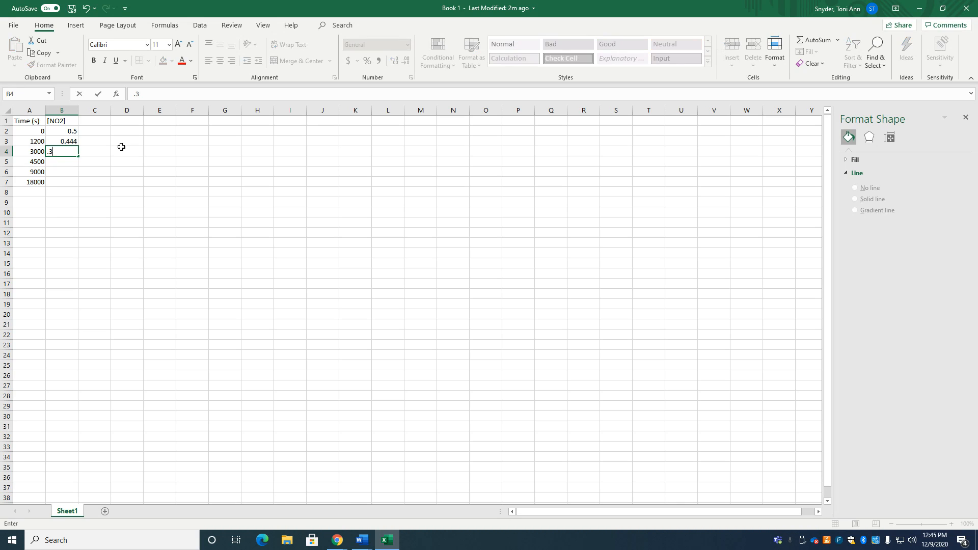
key("Return")
type("0.34")
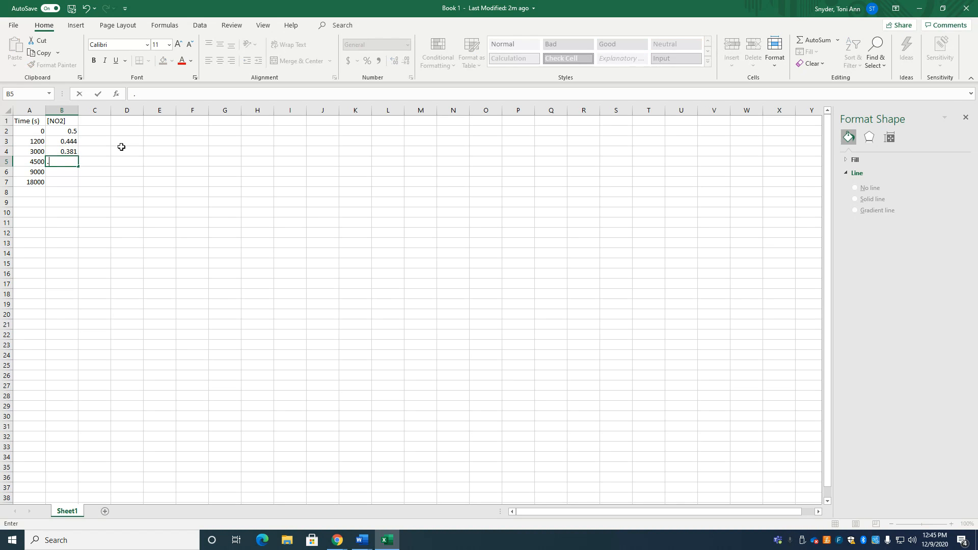
key("Return")
type("0.25")
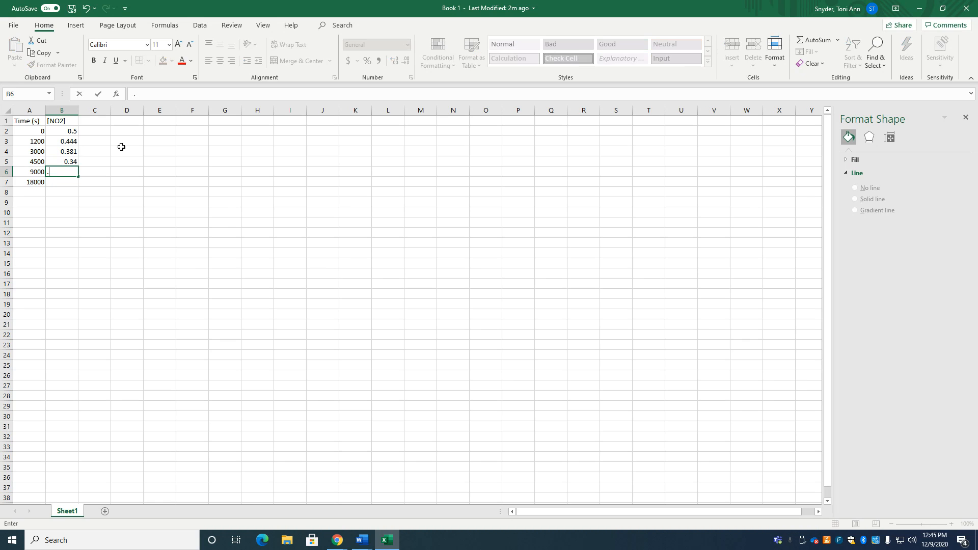
key("Return")
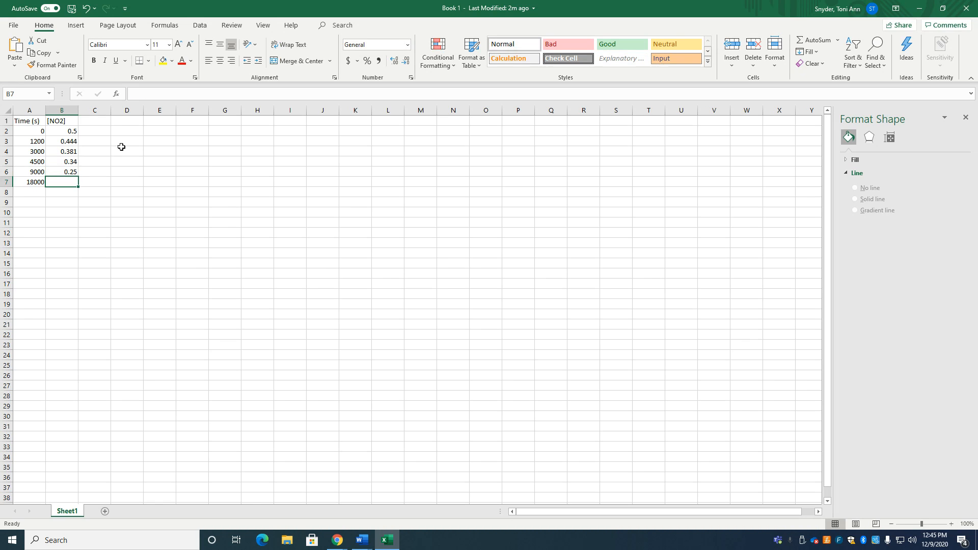
type("0.174")
key("Return")
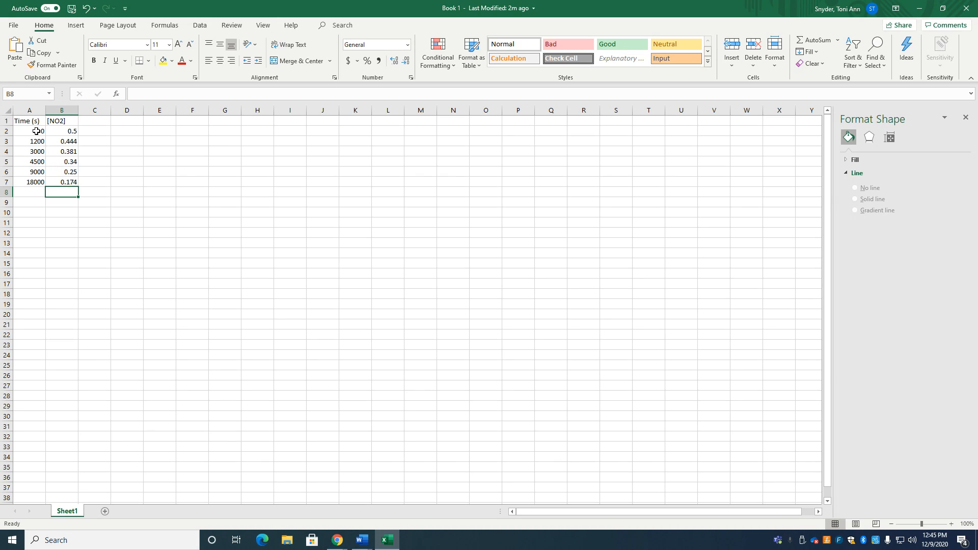
Insert a markers-only scatter chart of the time and [NO2] data in A1:B7 and place it directly below the table.
left_click_drag(25, 121, 65, 182)
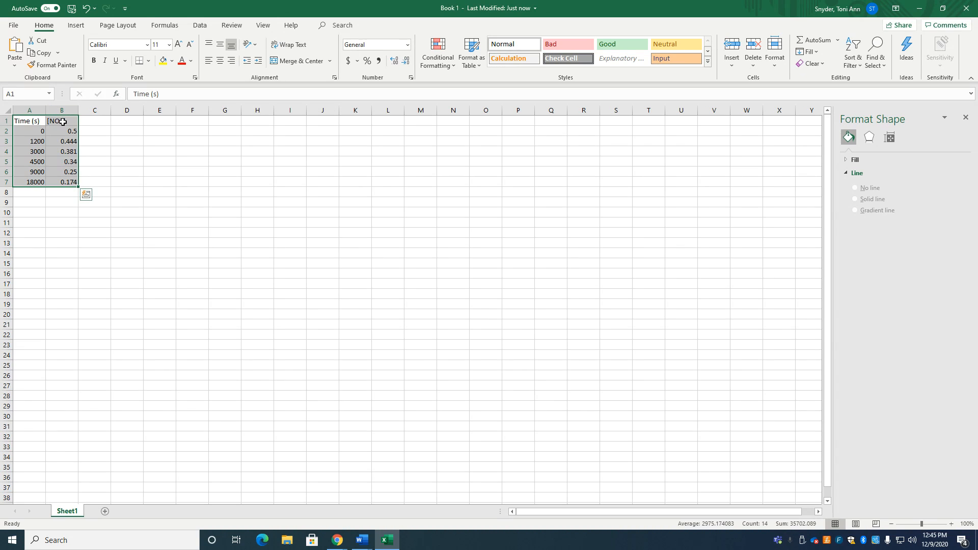
left_click(78, 29)
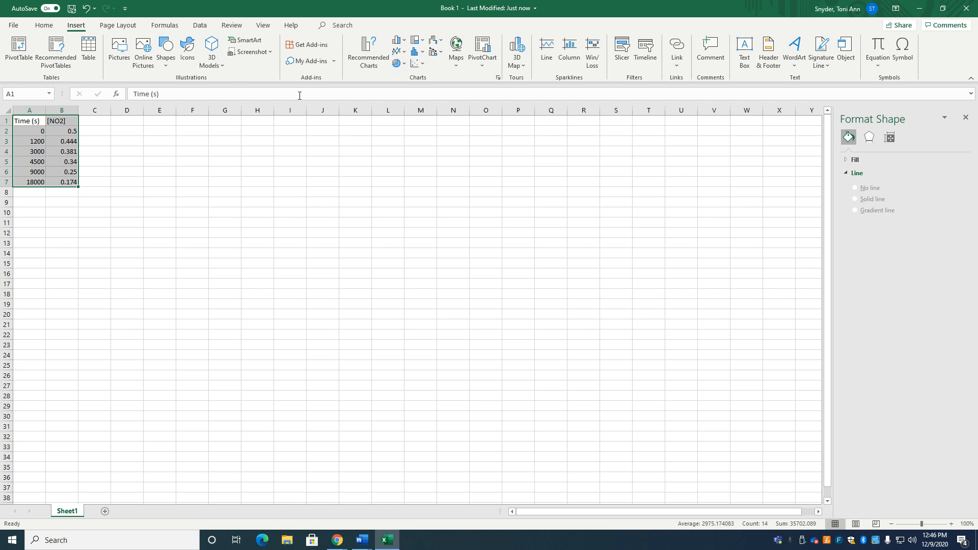
left_click(415, 64)
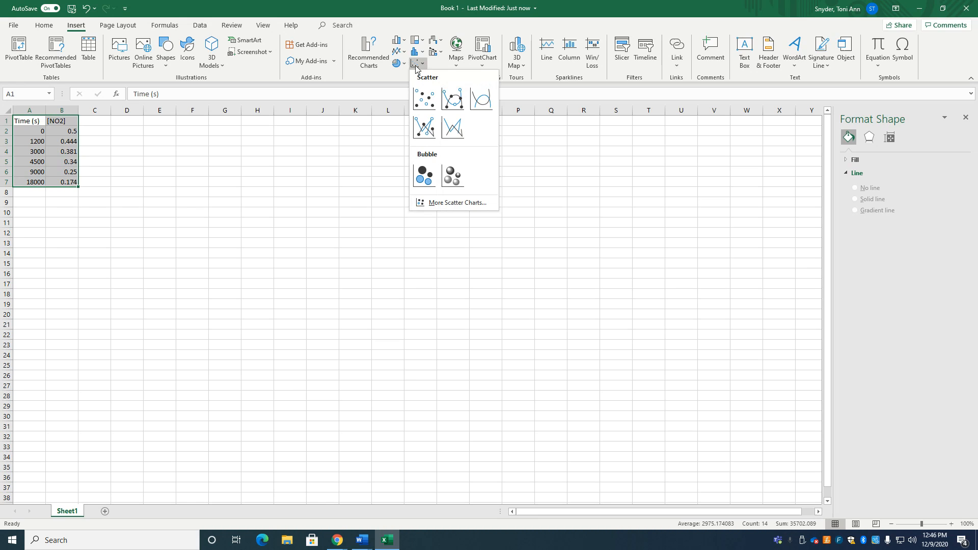
left_click(421, 100)
left_click_drag(447, 246, 170, 208)
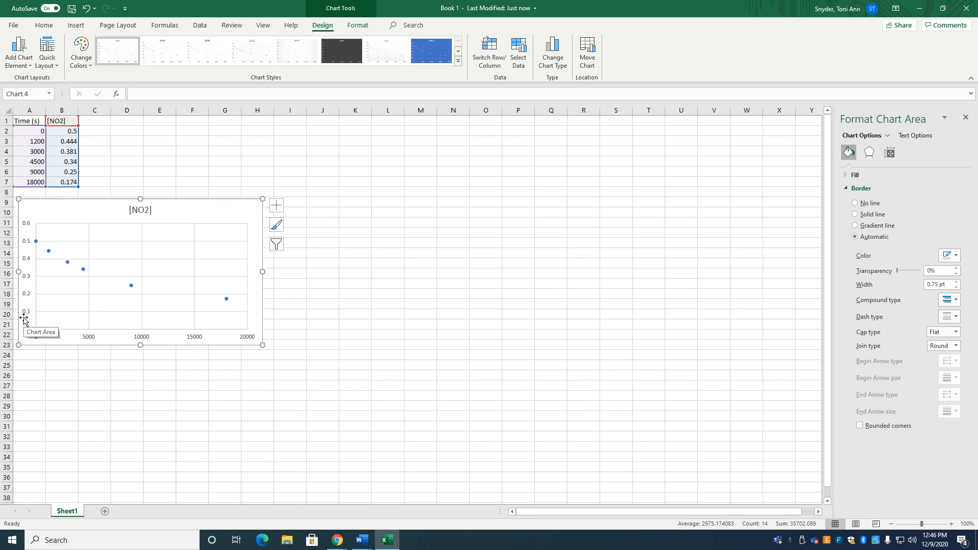
Add a linear trendline to the [NO2] series, displaying its equation and R-squared value on the chart.
left_click(131, 286)
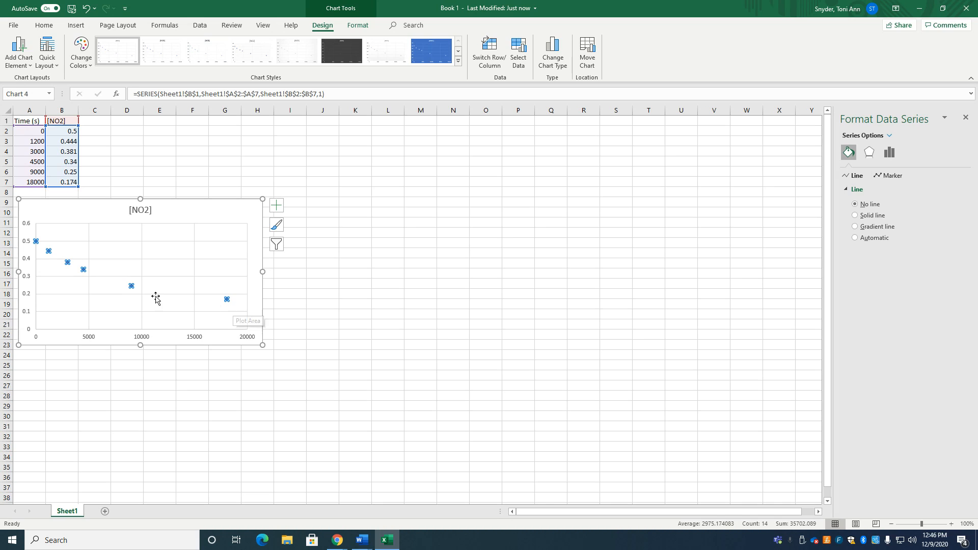
right_click(132, 287)
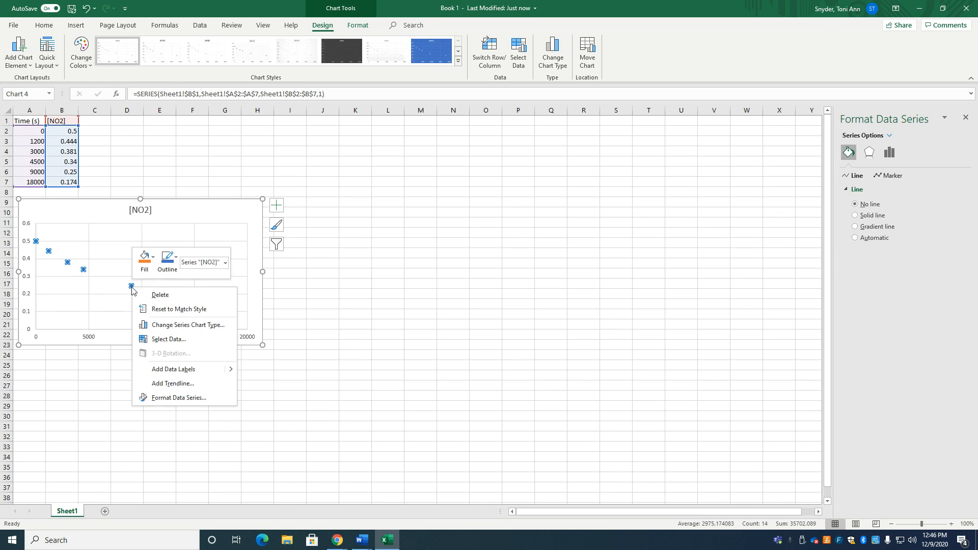
left_click(171, 384)
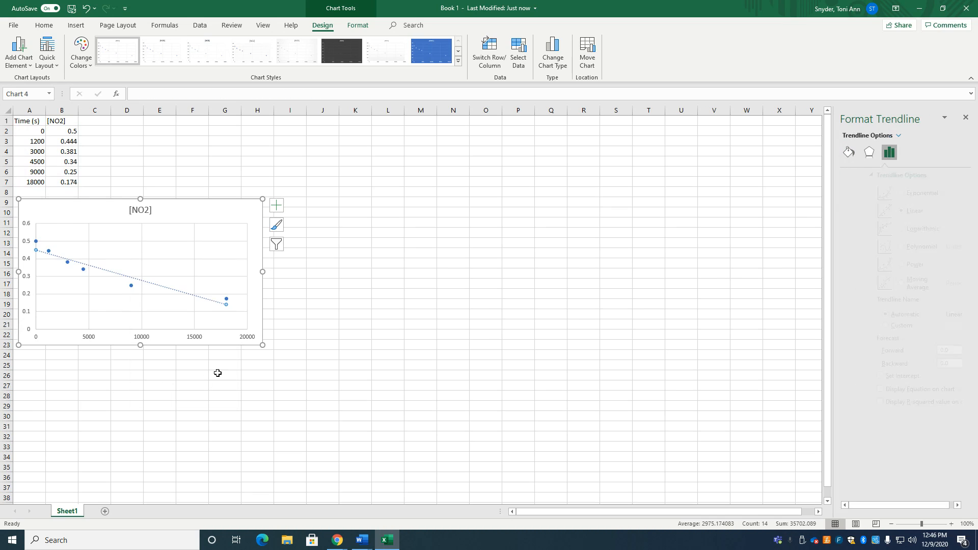
left_click(875, 391)
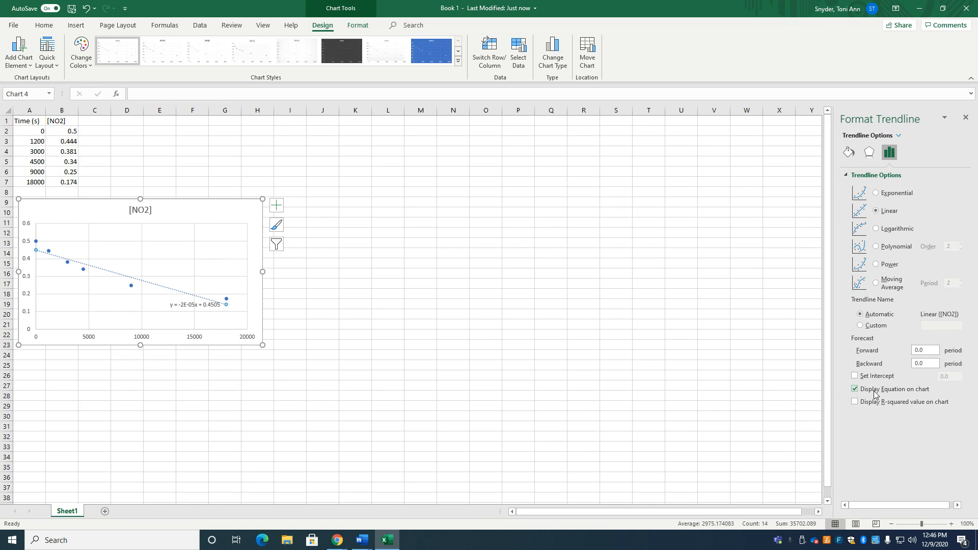
left_click(874, 402)
Move the trendline equation label slightly left, away from the last data point, and deselect the chart.
left_click(208, 308)
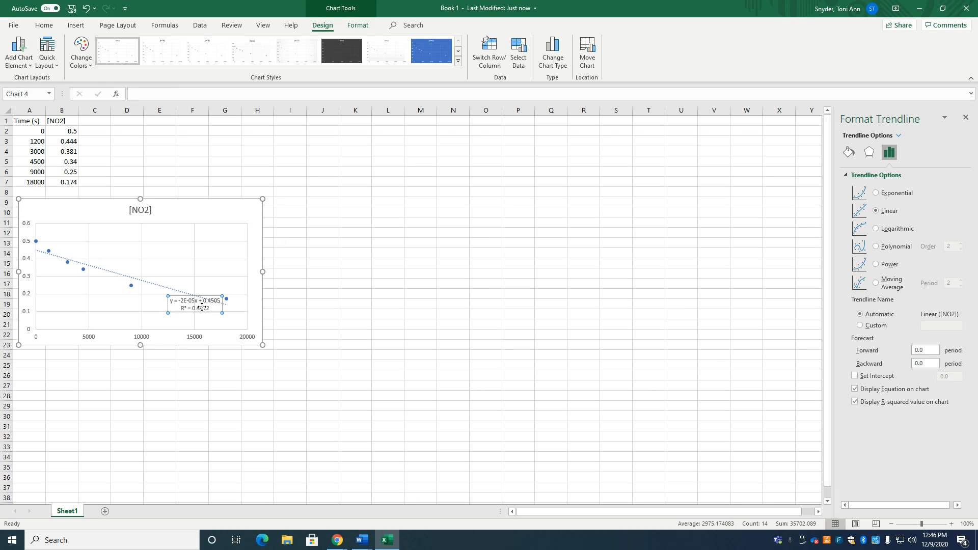
left_click_drag(211, 297, 195, 296)
left_click(299, 313)
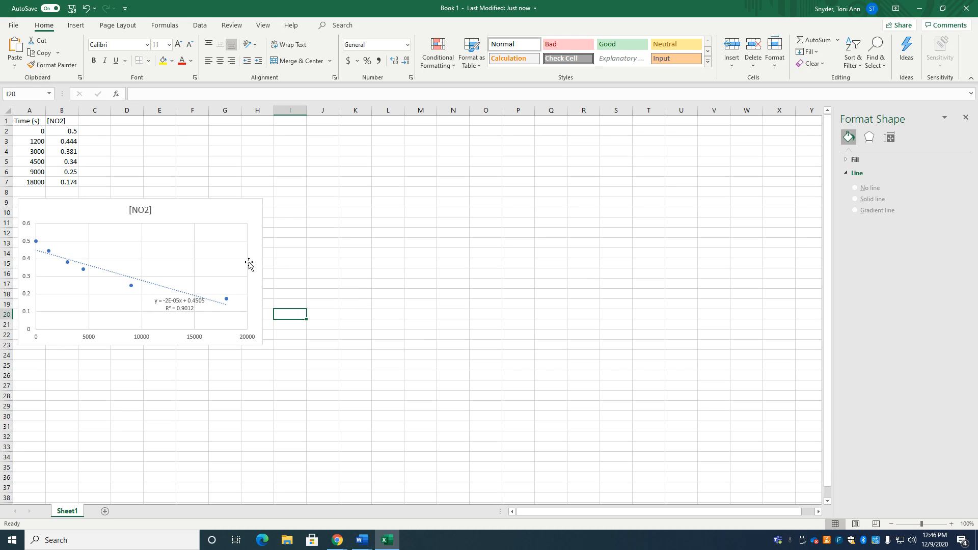
Enter the column heading "ln[NO2]" in C1.
left_click(92, 122)
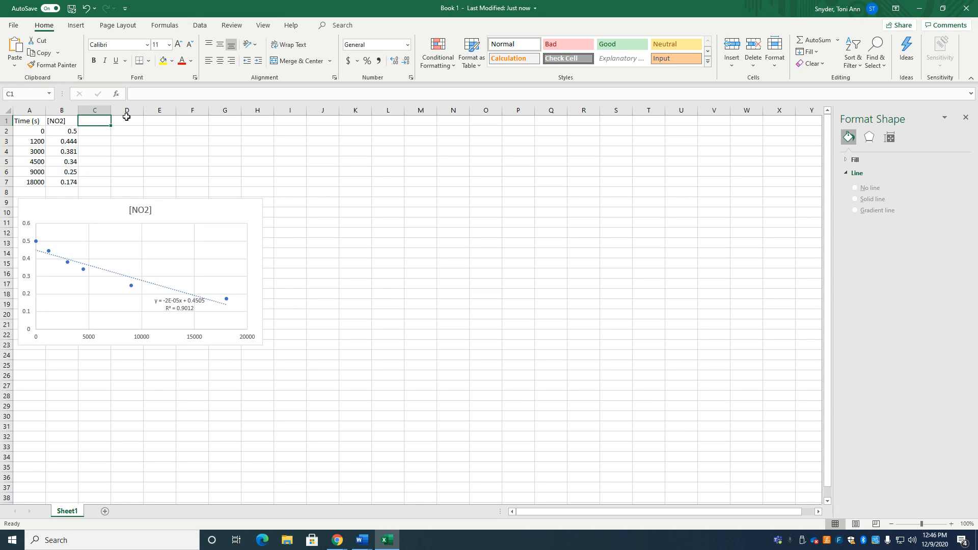
type("ln")
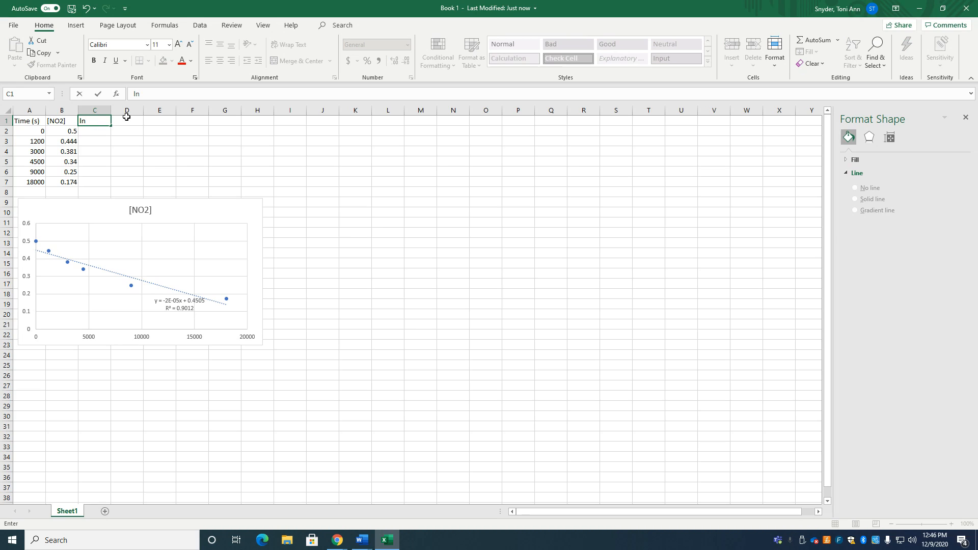
type("[NO2]")
Calculate the natural logarithm of the first concentration in C2 with the formula =ln(B2).
left_click(101, 132)
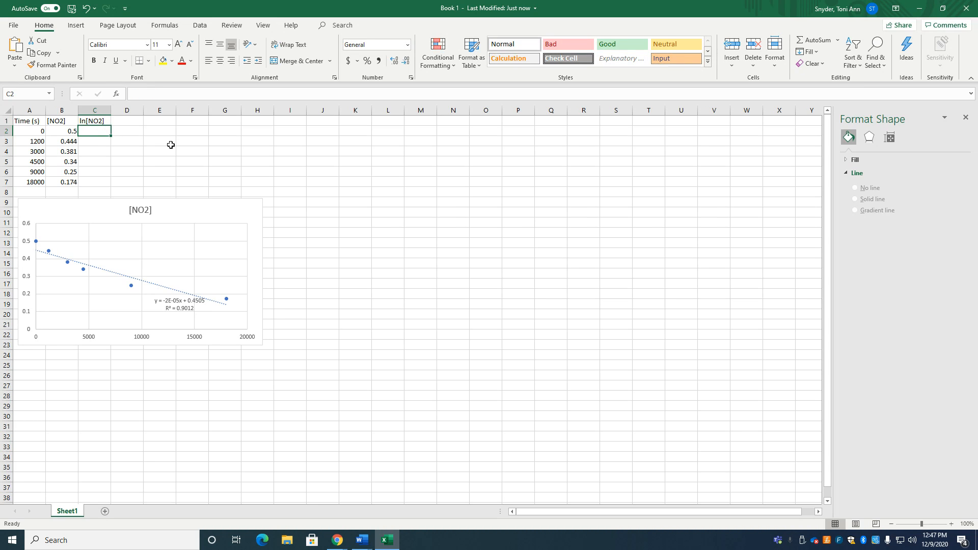
type("=")
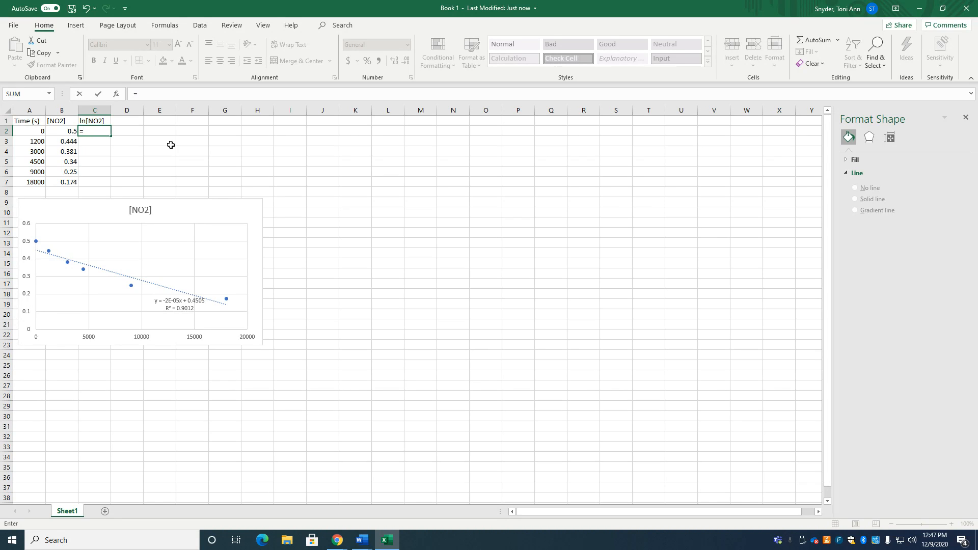
type("ln")
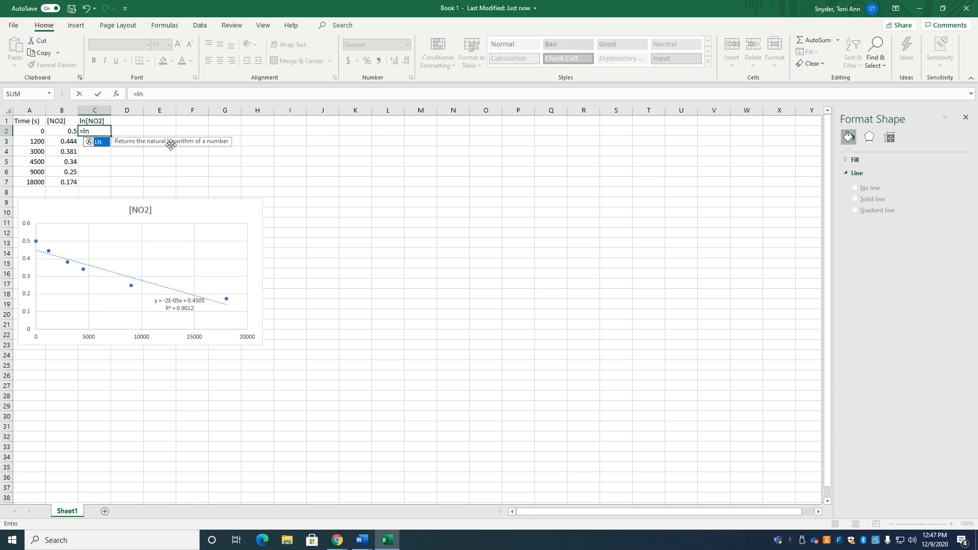
type("(")
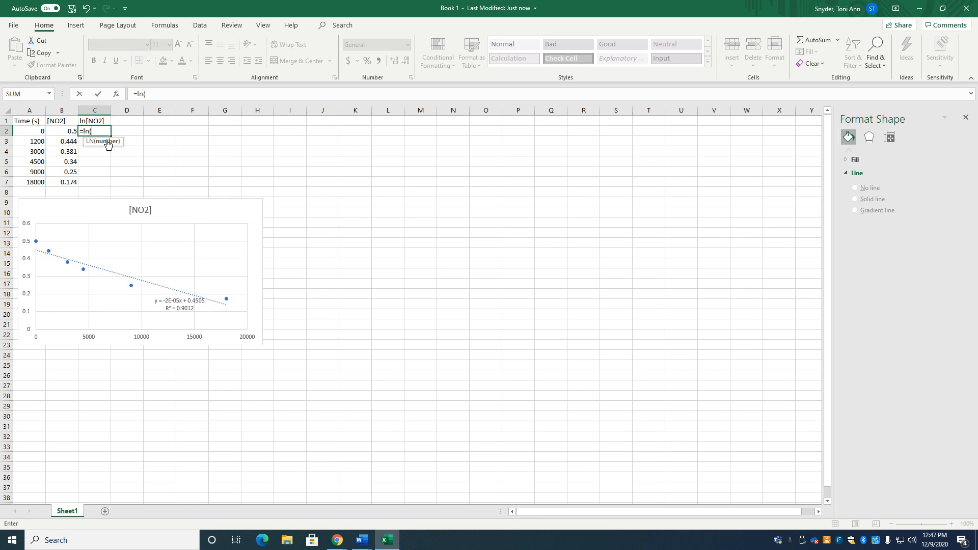
left_click(68, 131)
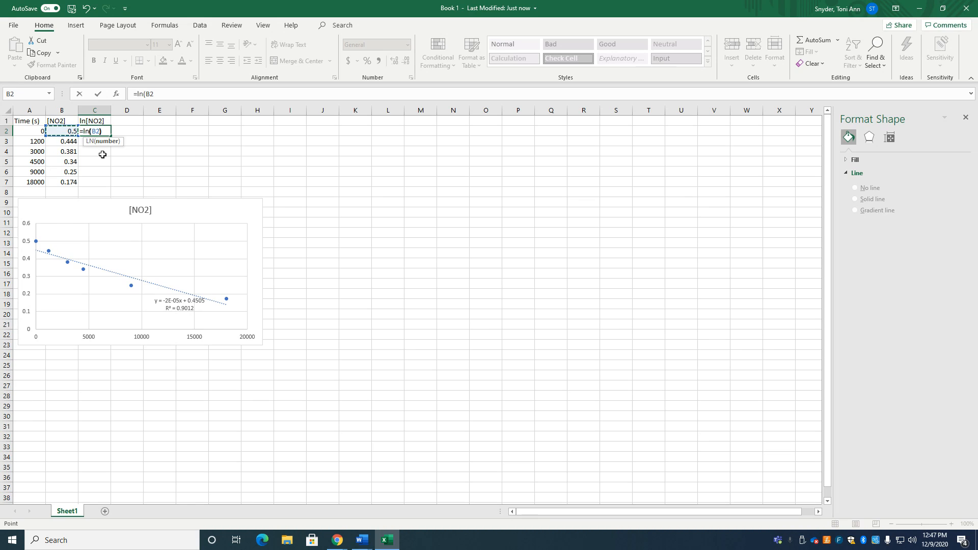
type(")")
key("Return")
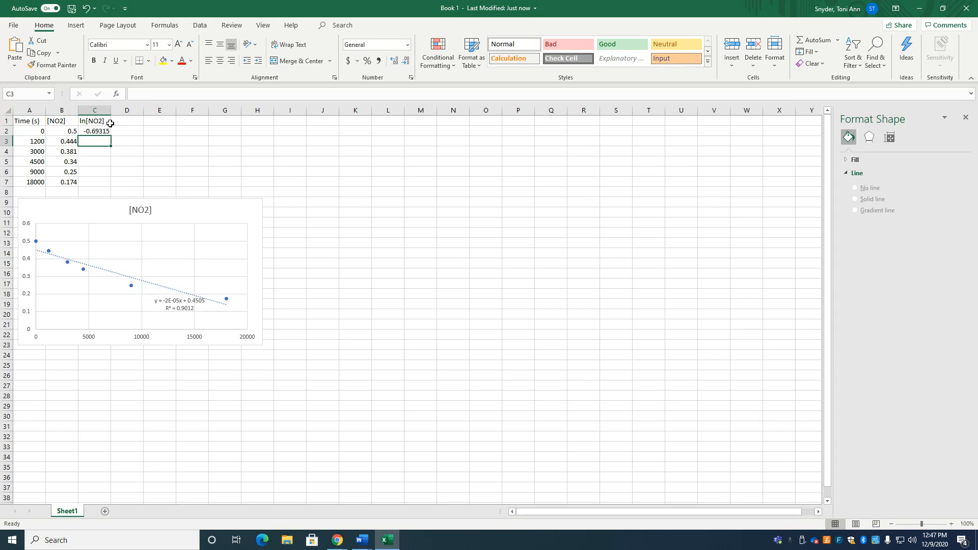